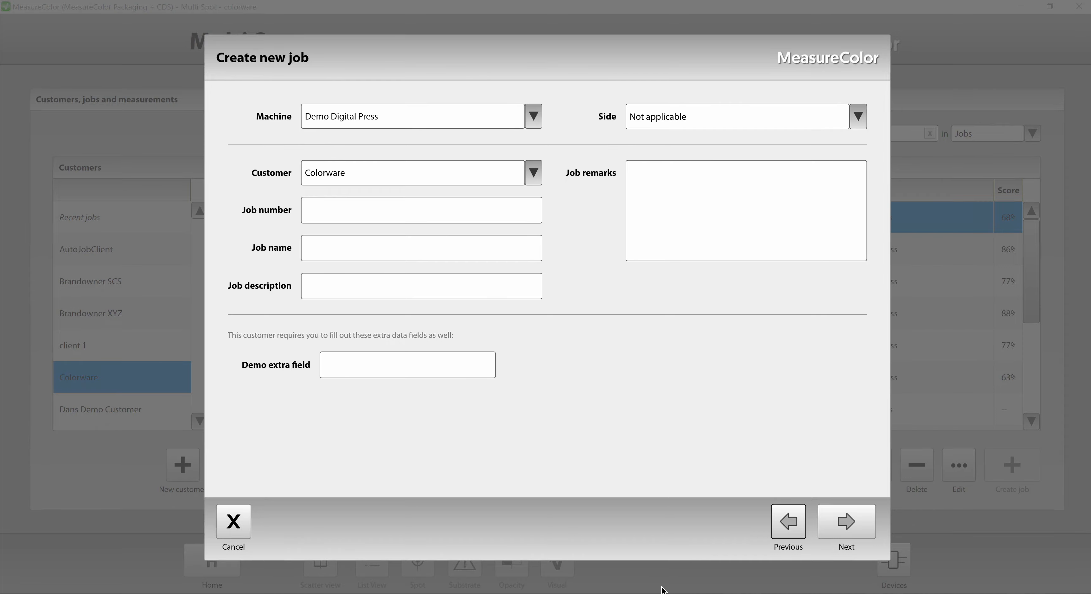
Start a new job preset for the Demo Digital Press with printing condition Gracol 2013 CRPC6, Paper substrate and Default ink set.
{"action": "left_click", "coordinate": [838, 527]}
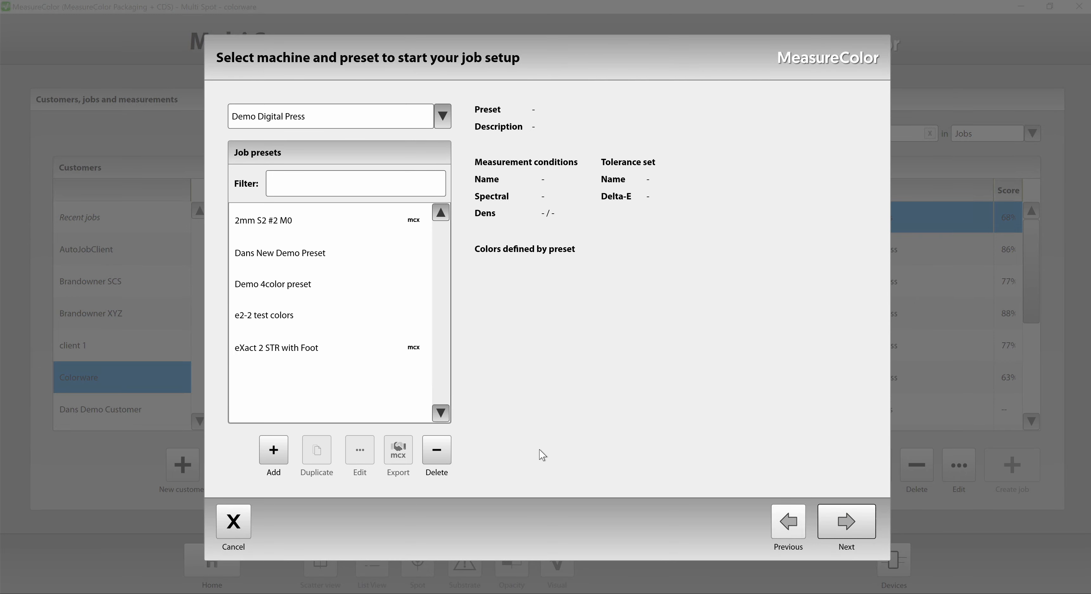
{"action": "left_click", "coordinate": [279, 454]}
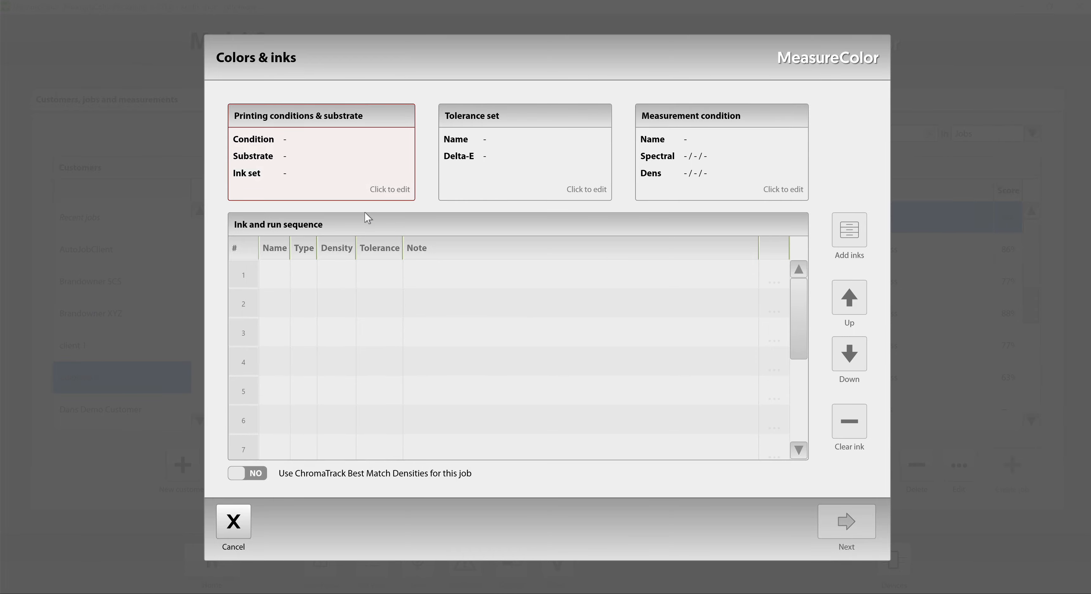
{"action": "left_click", "coordinate": [385, 193]}
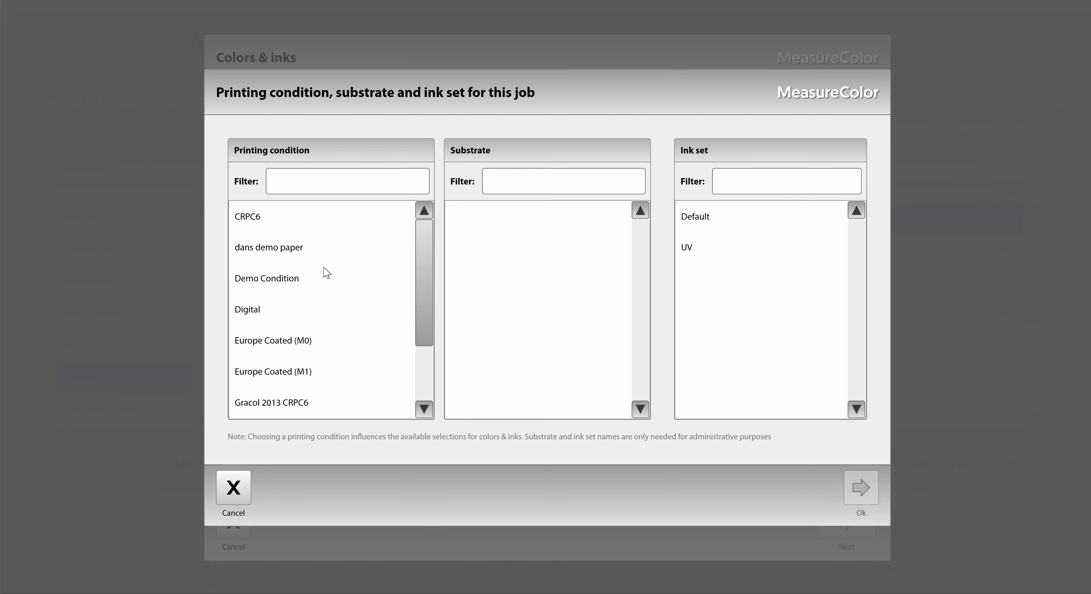
{"action": "left_click", "coordinate": [287, 410]}
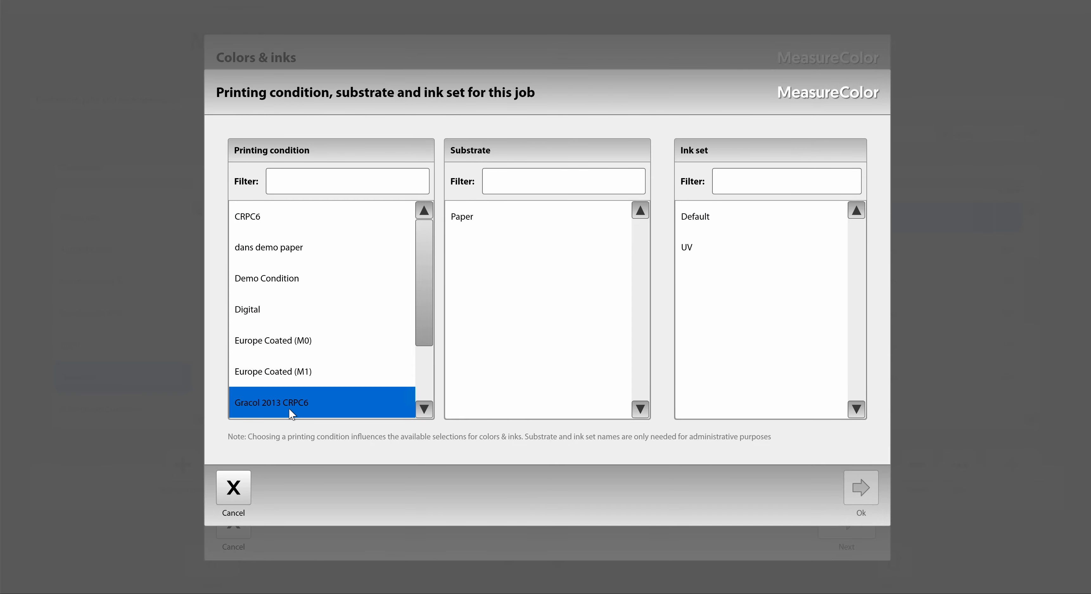
{"action": "left_click", "coordinate": [512, 217]}
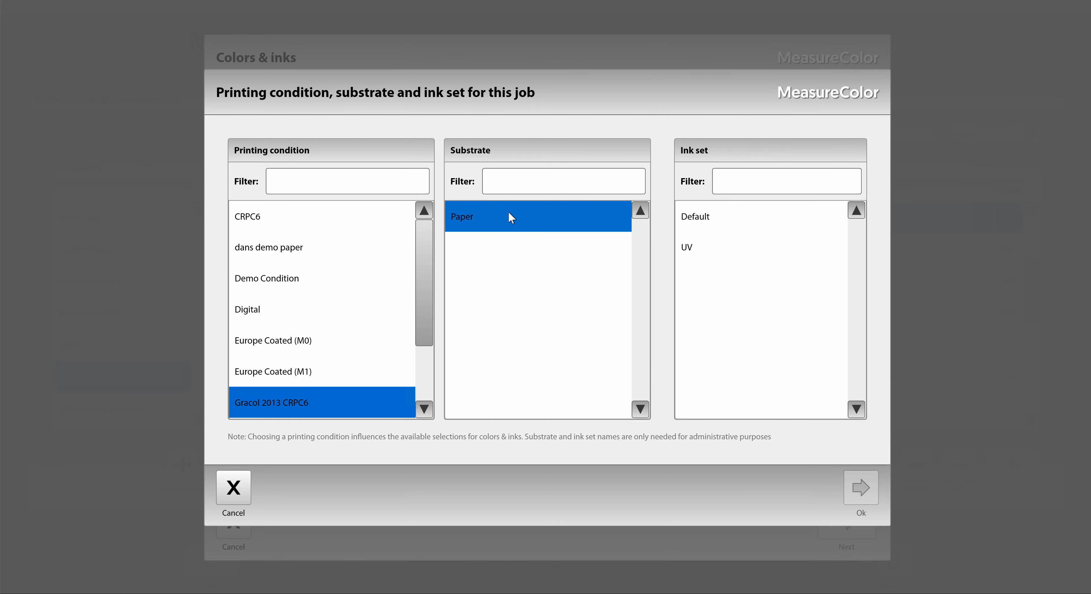
{"action": "left_click", "coordinate": [726, 216]}
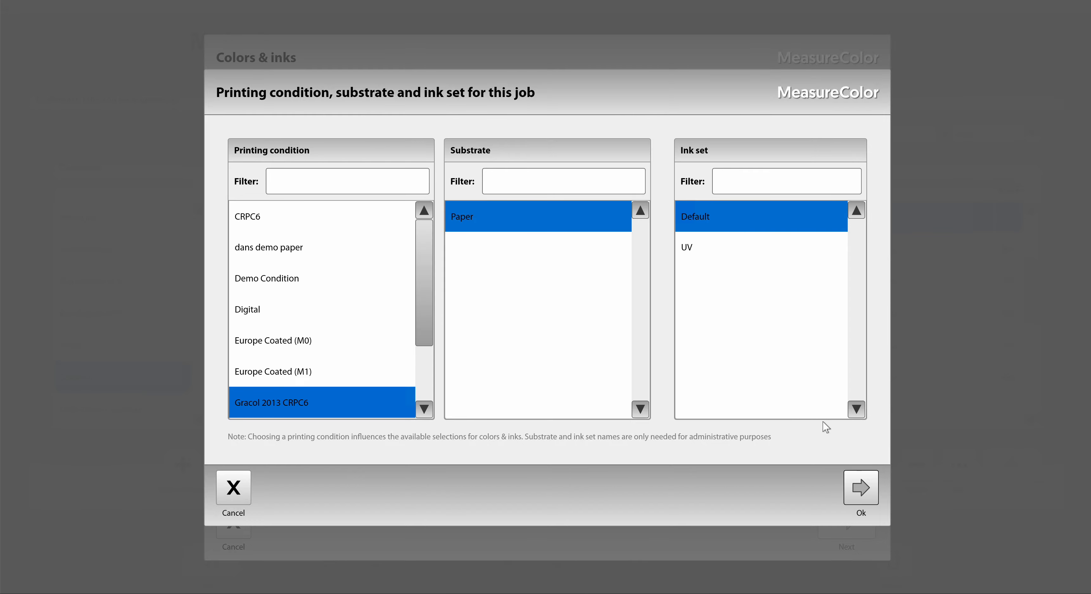
{"action": "left_click", "coordinate": [860, 488]}
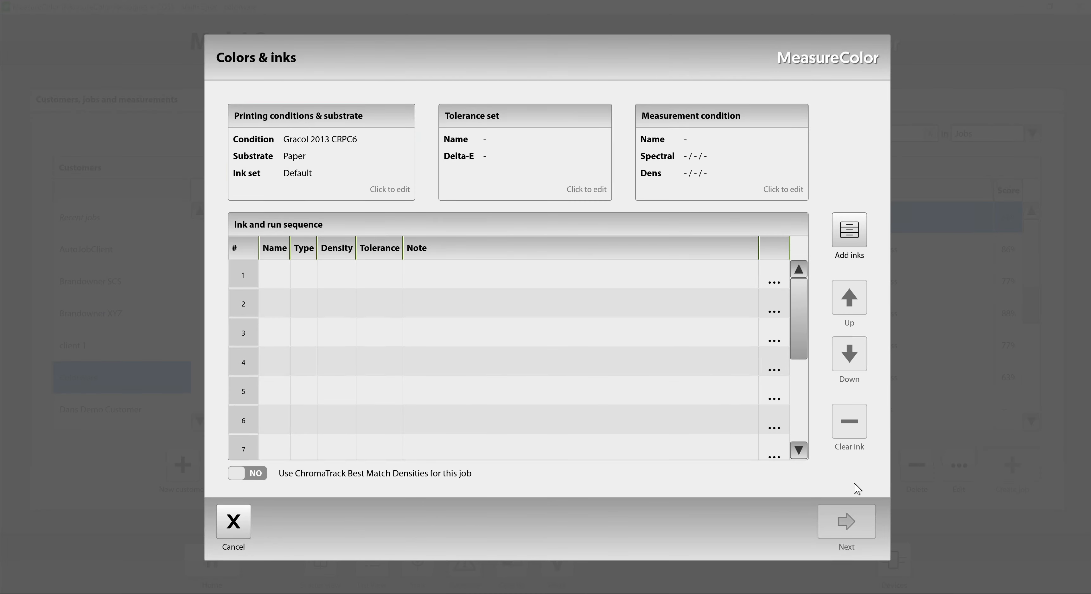
Compare the DE2000 2.0 and Opacity + Visual defects tolerance sets, and assign DE2000 2.0 to the preset.
{"action": "left_click", "coordinate": [600, 195]}
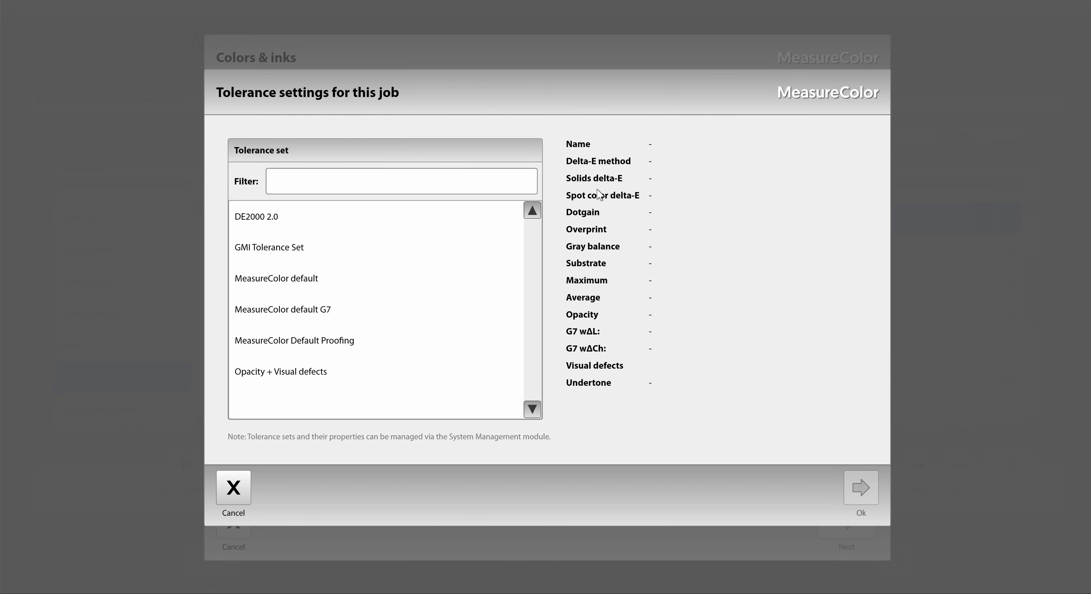
{"action": "left_click", "coordinate": [270, 225]}
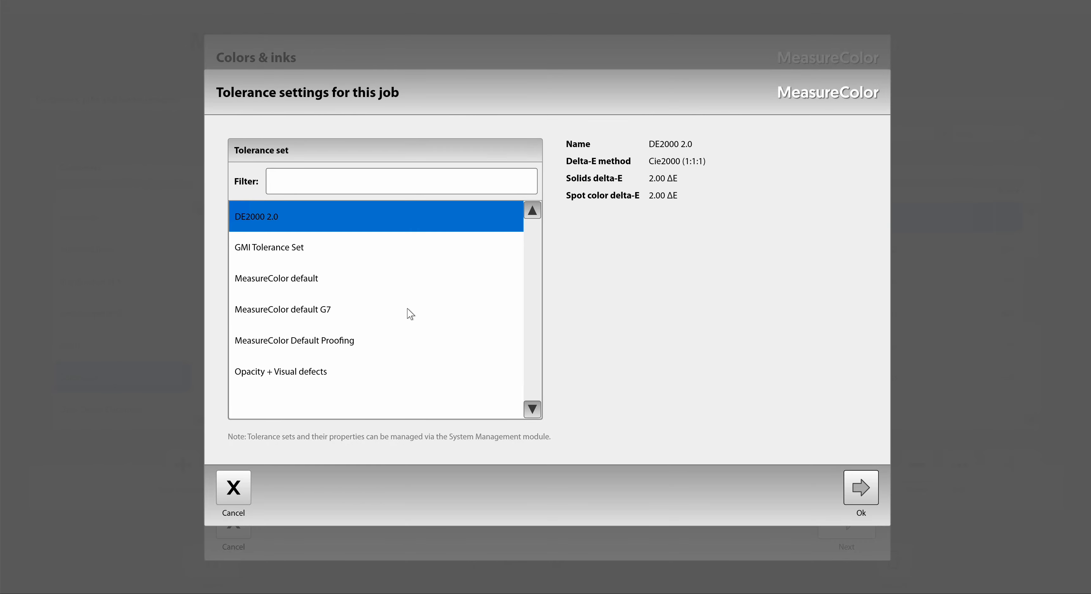
{"action": "left_click", "coordinate": [295, 374]}
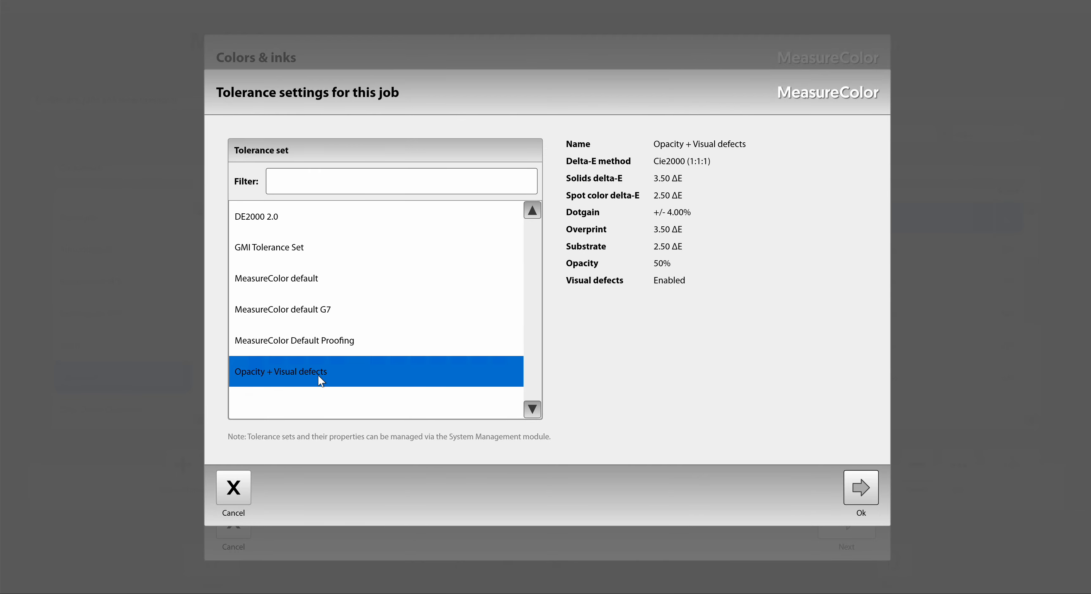
{"action": "left_click", "coordinate": [264, 218]}
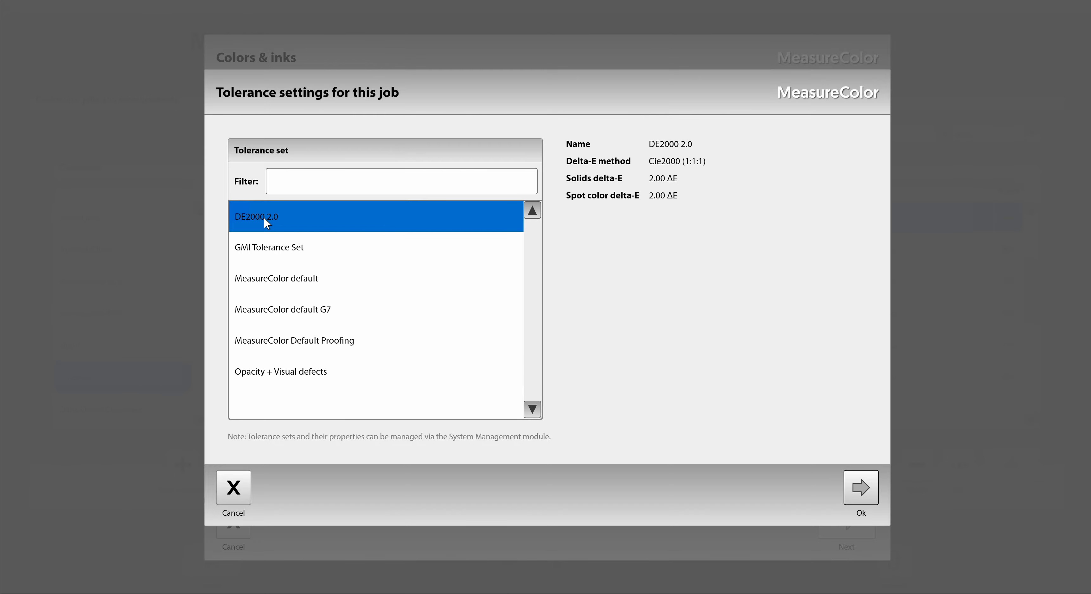
{"action": "left_click", "coordinate": [862, 489]}
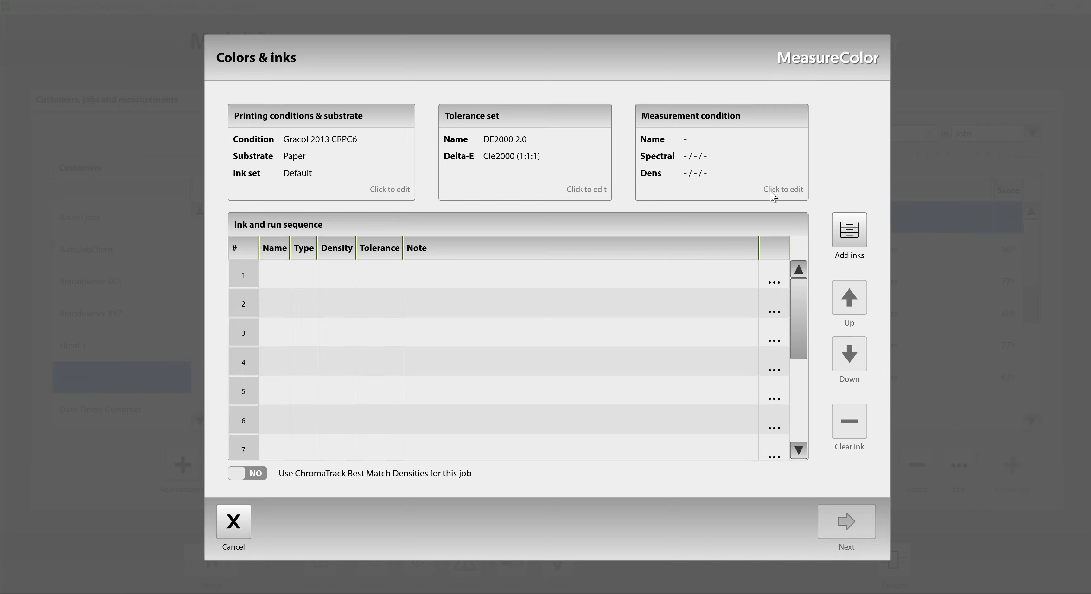
Set the preset's measurement condition to US default (M0).
{"action": "left_click", "coordinate": [773, 196]}
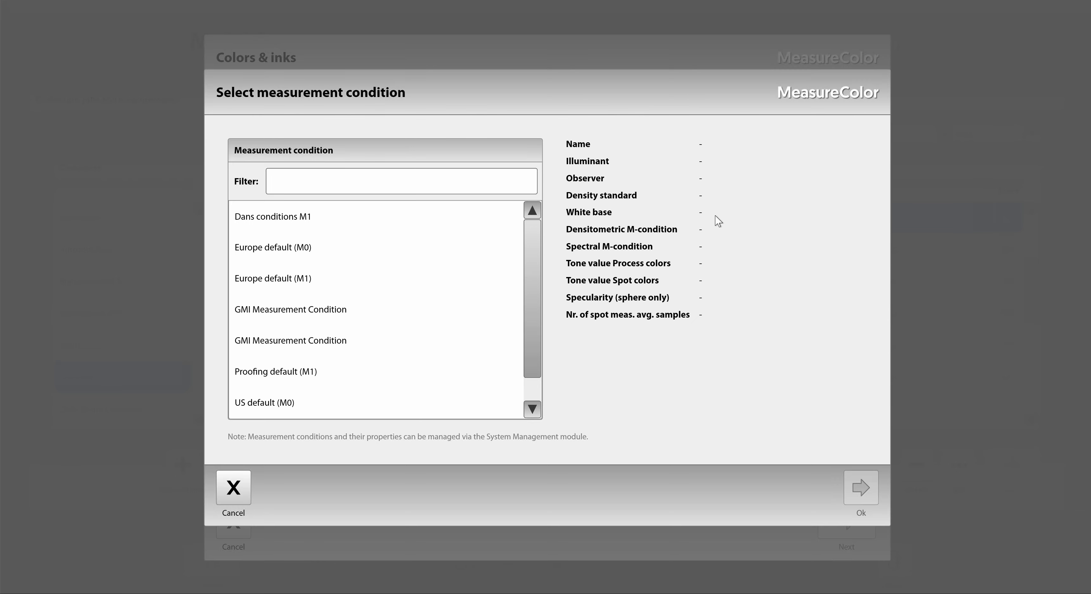
{"action": "left_click", "coordinate": [270, 407]}
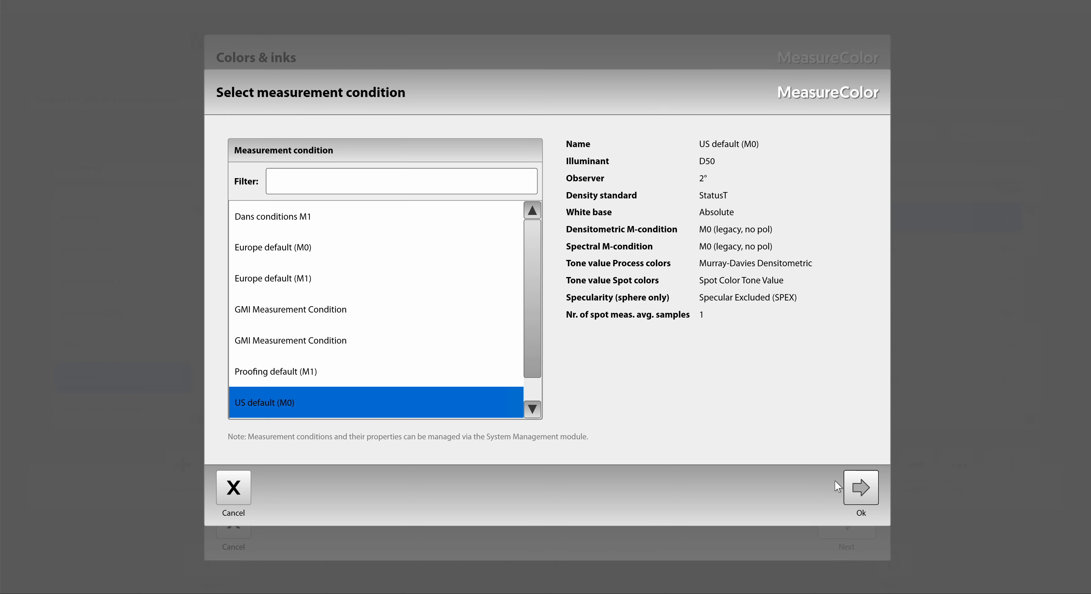
{"action": "left_click", "coordinate": [860, 493]}
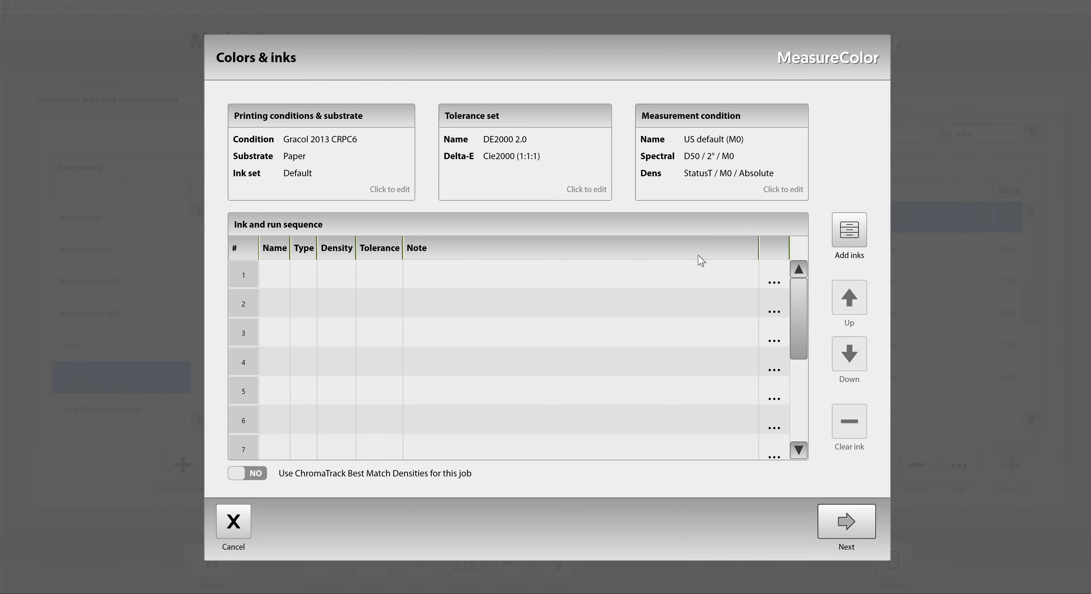
Select the inks 1795 CS10662, 4625, 636 43EFR830 and 7716 from the _Demo Color Book for inclusion.
{"action": "left_click", "coordinate": [849, 231]}
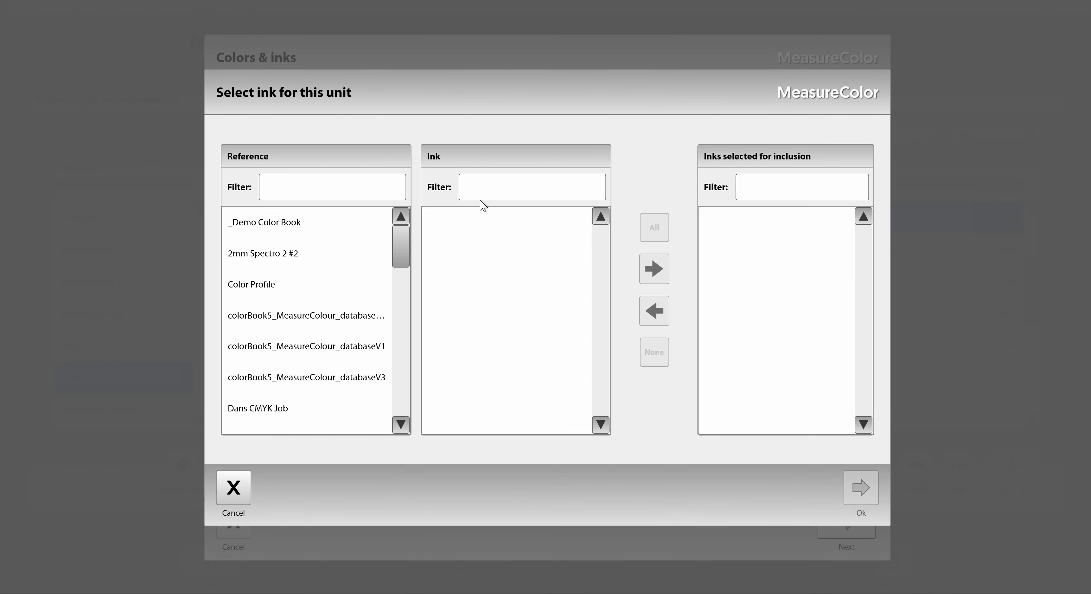
{"action": "left_click", "coordinate": [310, 218]}
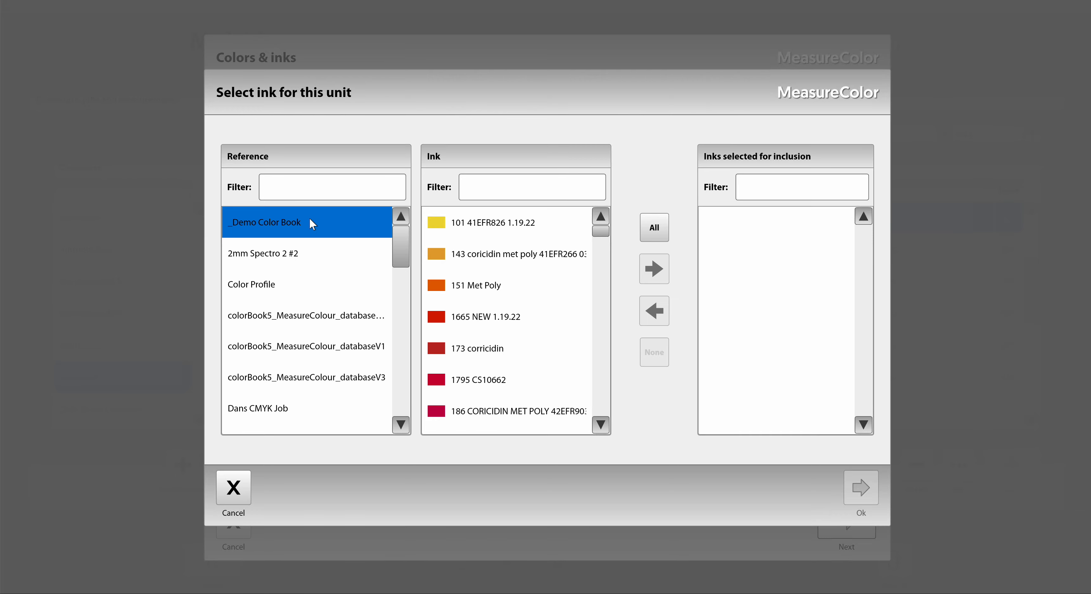
{"action": "double_click", "coordinate": [484, 381]}
{"action": "left_click", "coordinate": [601, 350]}
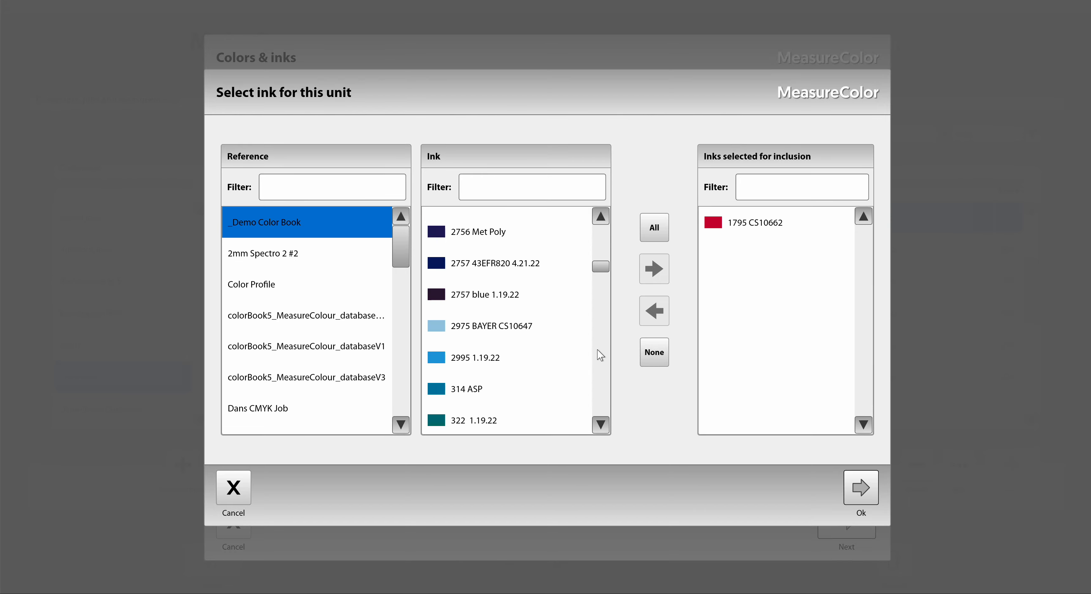
{"action": "double_click", "coordinate": [489, 347]}
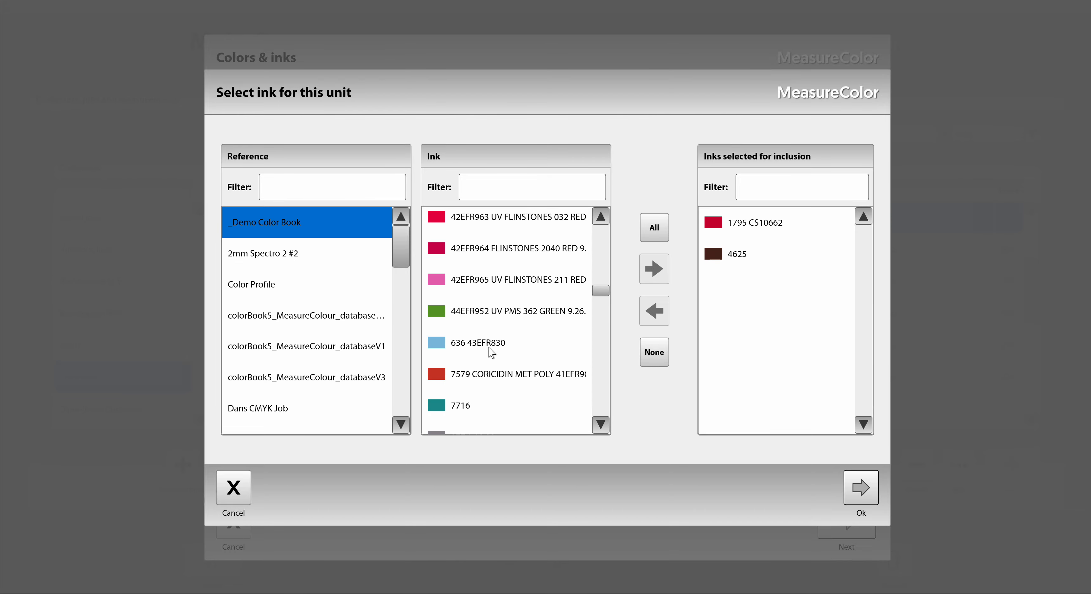
{"action": "double_click", "coordinate": [493, 347]}
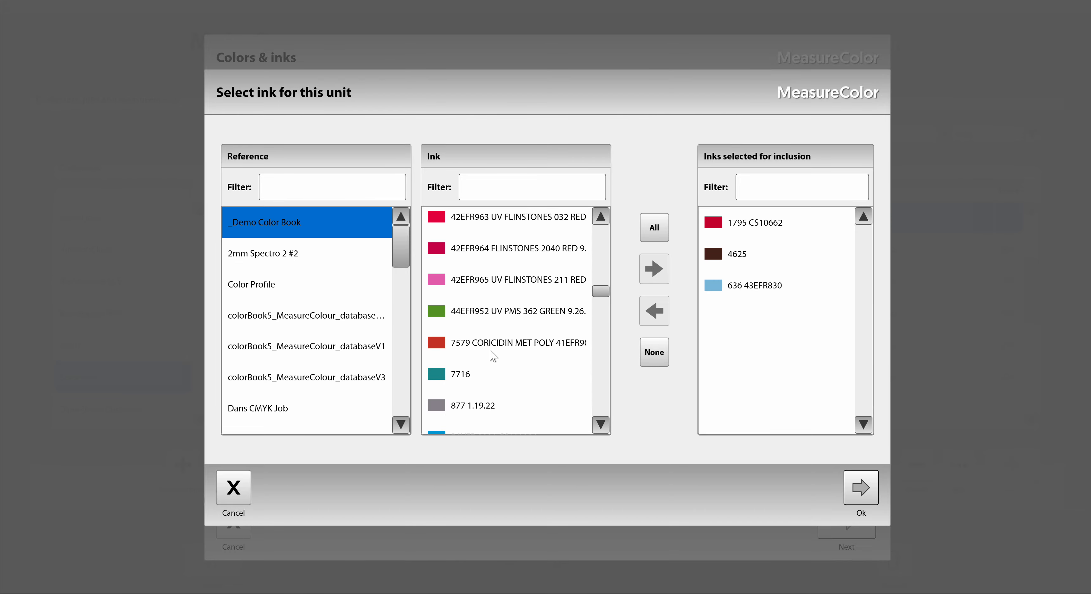
{"action": "double_click", "coordinate": [481, 370]}
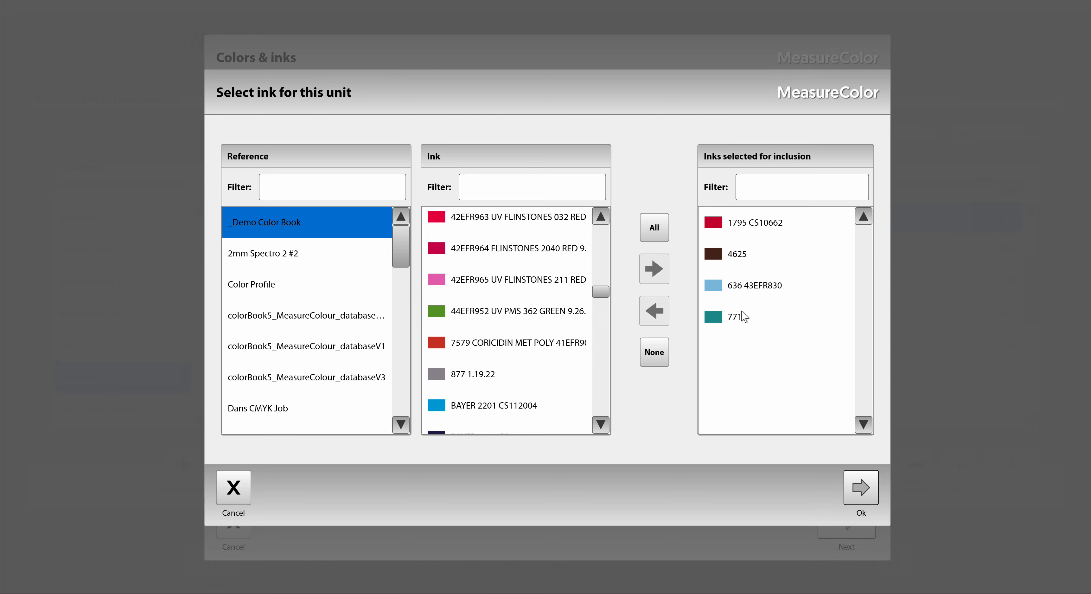
Remove ink 636 43EFR830 from the selection, include 44EFR952 UV PMS 362 GREEN and accept the ink list.
{"action": "double_click", "coordinate": [742, 292]}
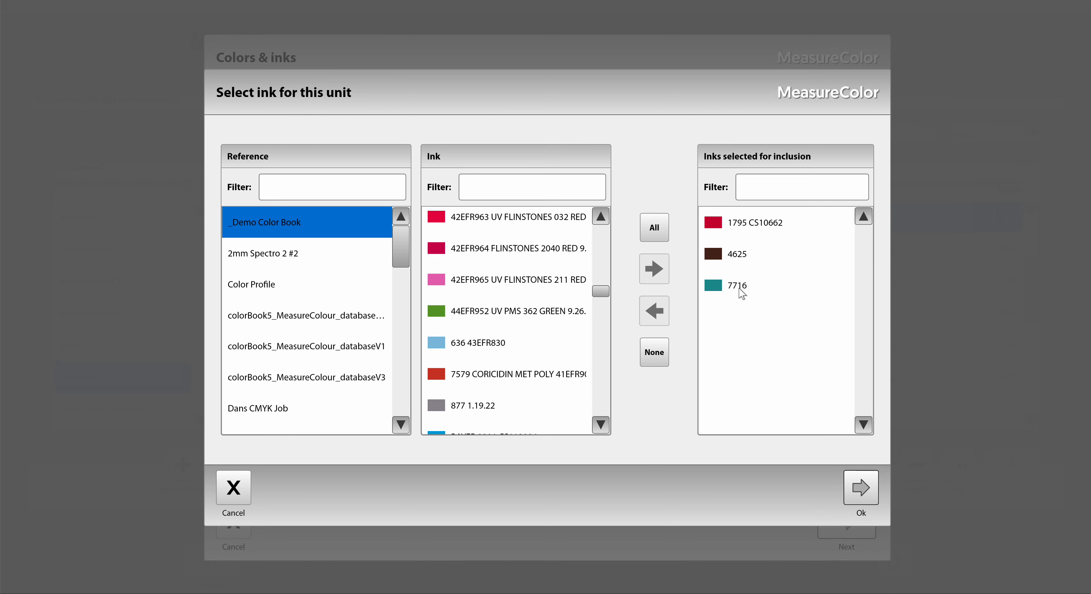
{"action": "left_click", "coordinate": [544, 315]}
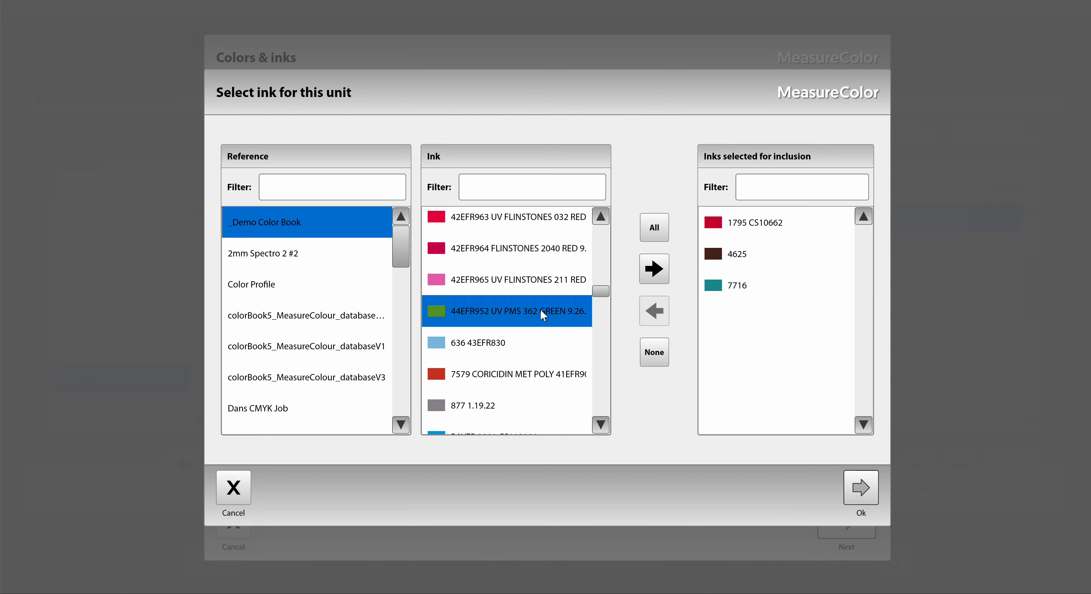
{"action": "left_click", "coordinate": [653, 271]}
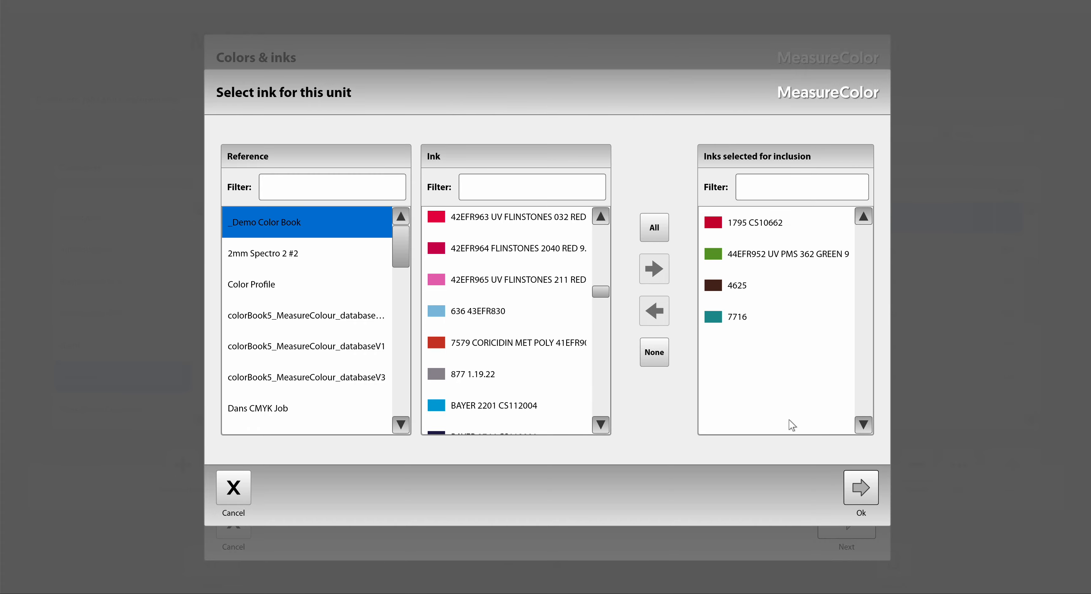
{"action": "left_click", "coordinate": [858, 487]}
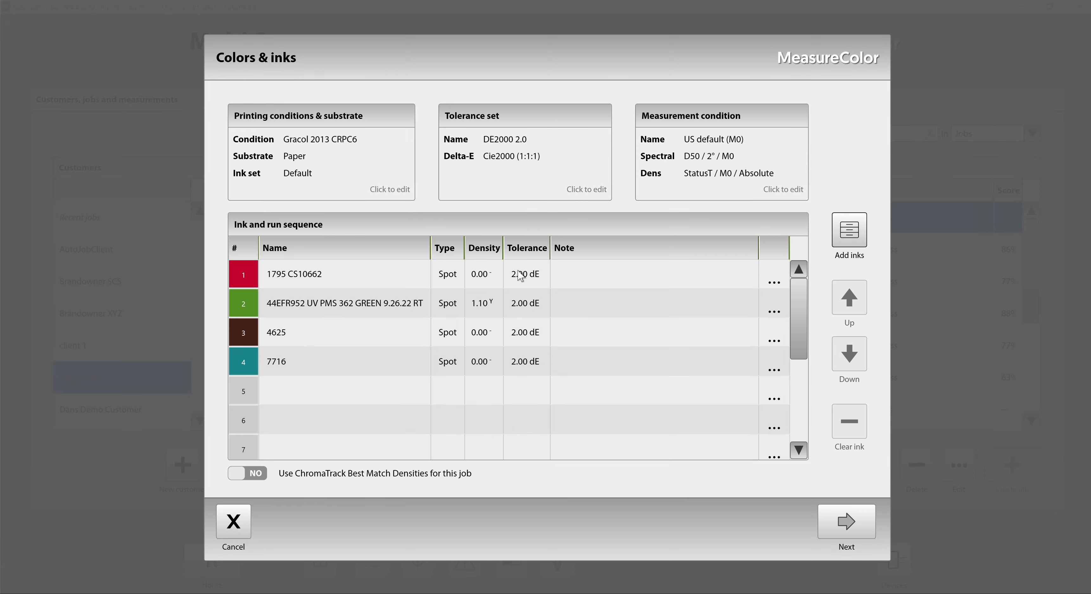
Set the individual Delta-E tolerance of ink 1795 CS10662 in unit 1 to 1.5.
{"action": "left_click", "coordinate": [774, 281]}
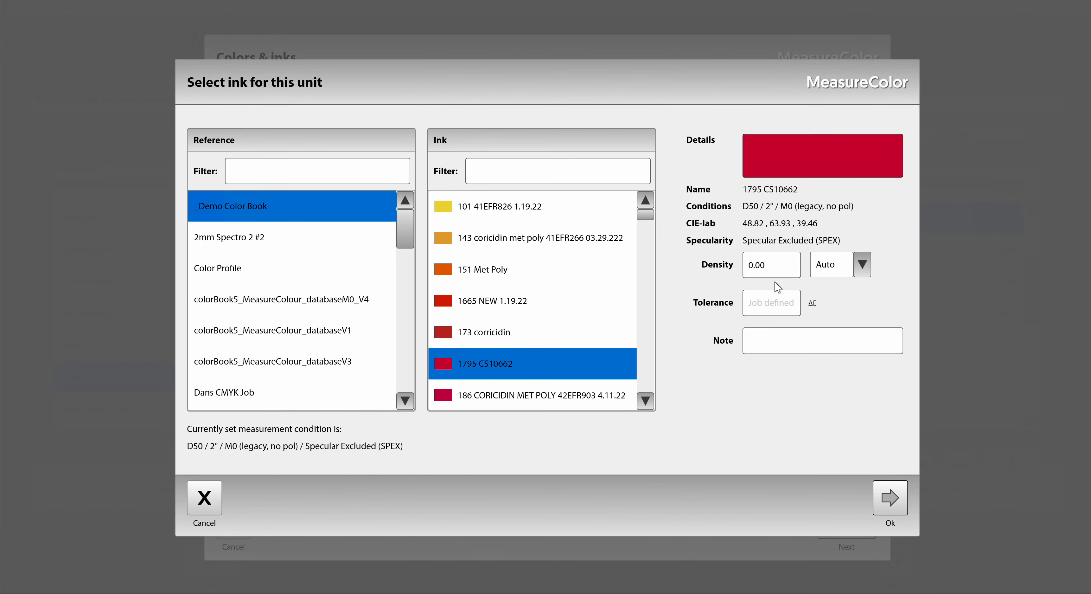
{"action": "left_click", "coordinate": [777, 304]}
{"action": "type", "text": "1.5"}
{"action": "left_click", "coordinate": [889, 501]}
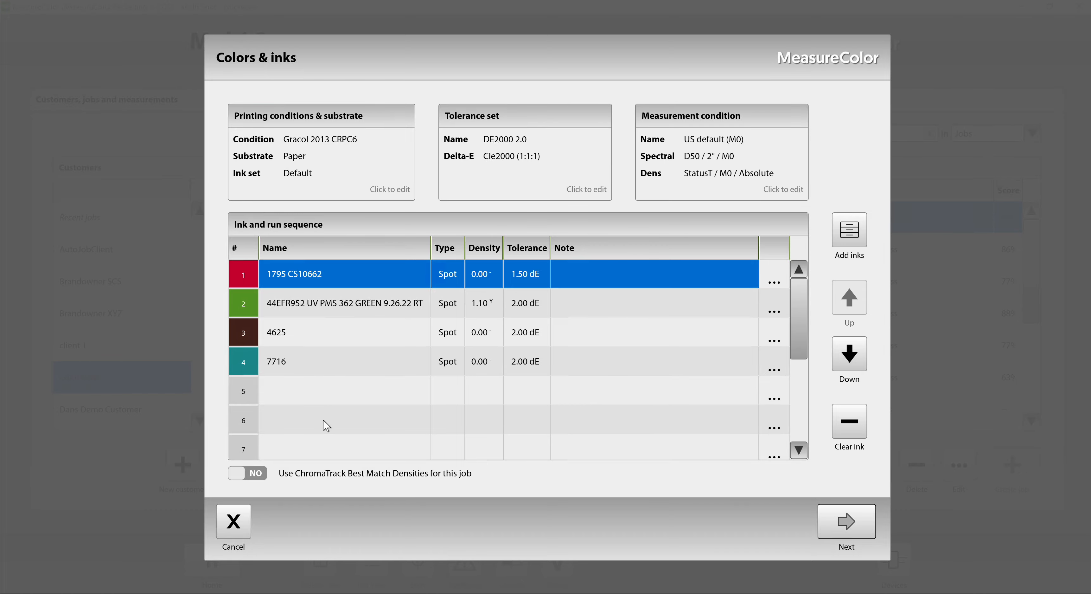
Assign PMS 212 C CS 10763 to ink unit 6 with a tolerance of 2.5 ΔE and the note "Anilox 800".
{"action": "left_click", "coordinate": [774, 418]}
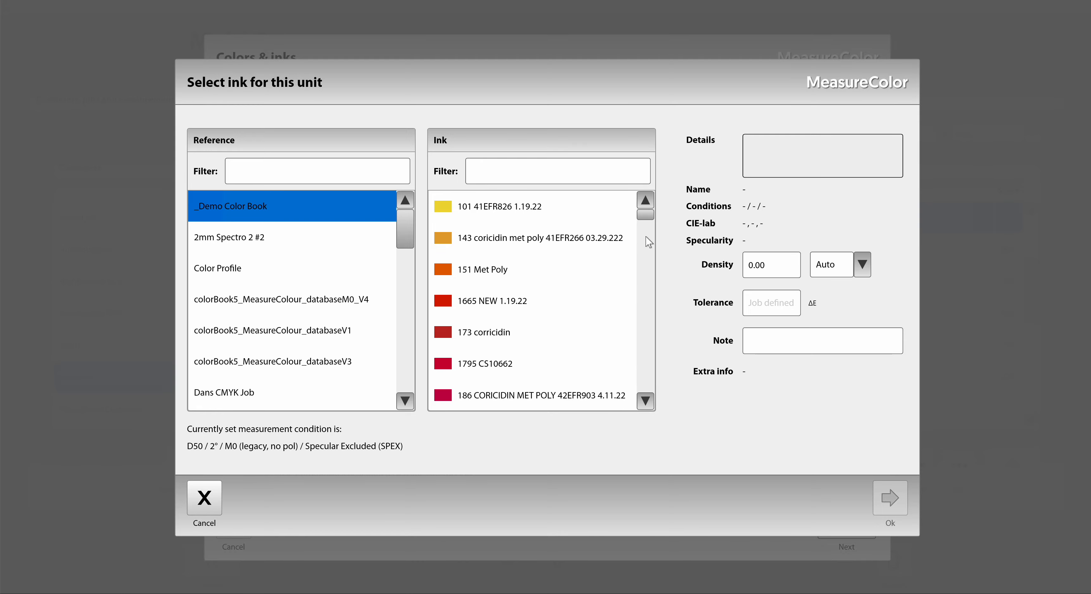
{"action": "left_click_drag", "start_coordinate": [646, 215], "coordinate": [648, 326]}
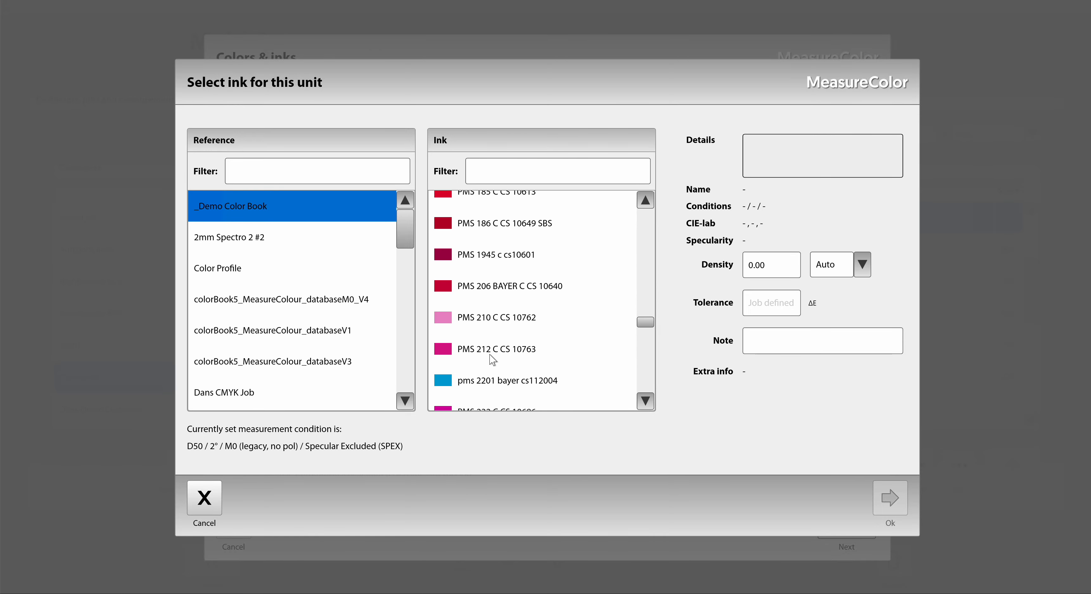
{"action": "left_click", "coordinate": [511, 380]}
{"action": "left_click", "coordinate": [505, 354]}
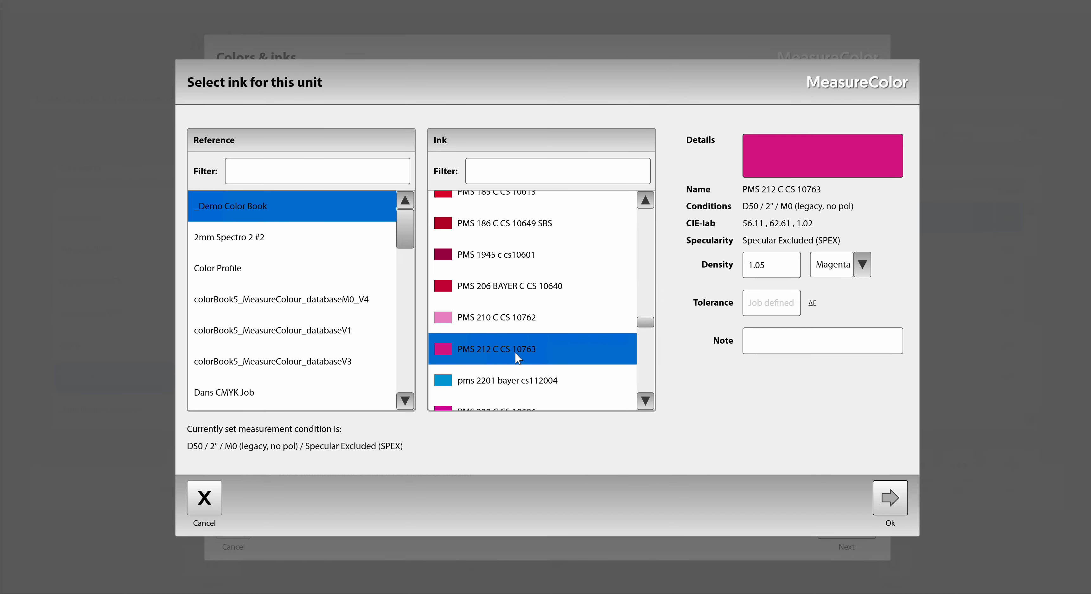
{"action": "left_click", "coordinate": [778, 303]}
{"action": "type", "text": "2.5"}
{"action": "left_click", "coordinate": [800, 343]}
{"action": "type", "text": "Anilox 800"}
{"action": "left_click", "coordinate": [886, 498]}
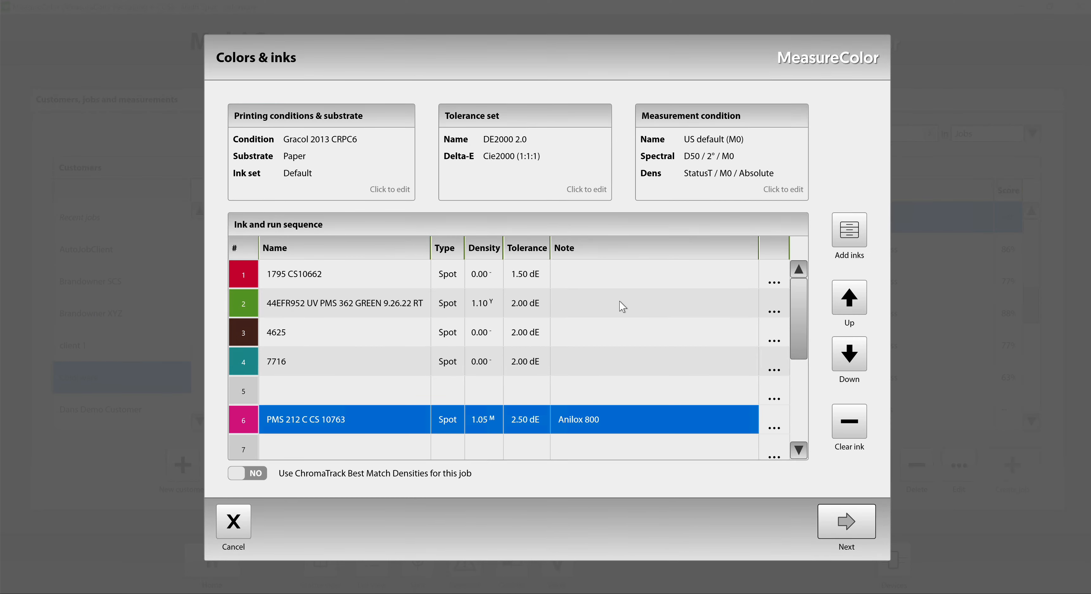
Save the preset as shared, naming it with the owner's first name in possessive form followed by "Demo Preset".
{"action": "left_click", "coordinate": [834, 525]}
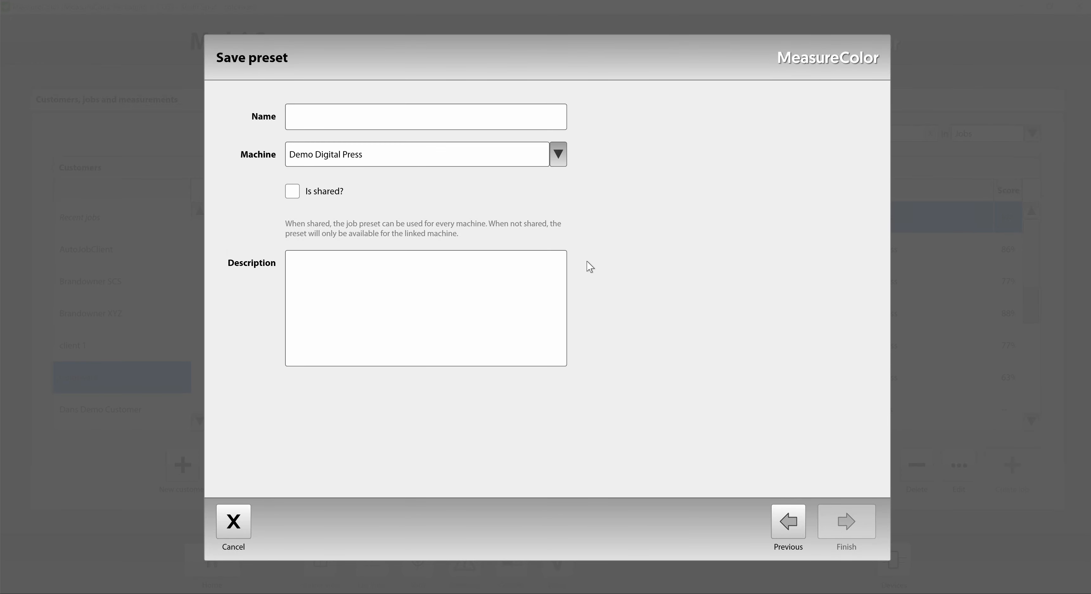
{"action": "left_click", "coordinate": [313, 115]}
{"action": "type", "text": "Dan'"}
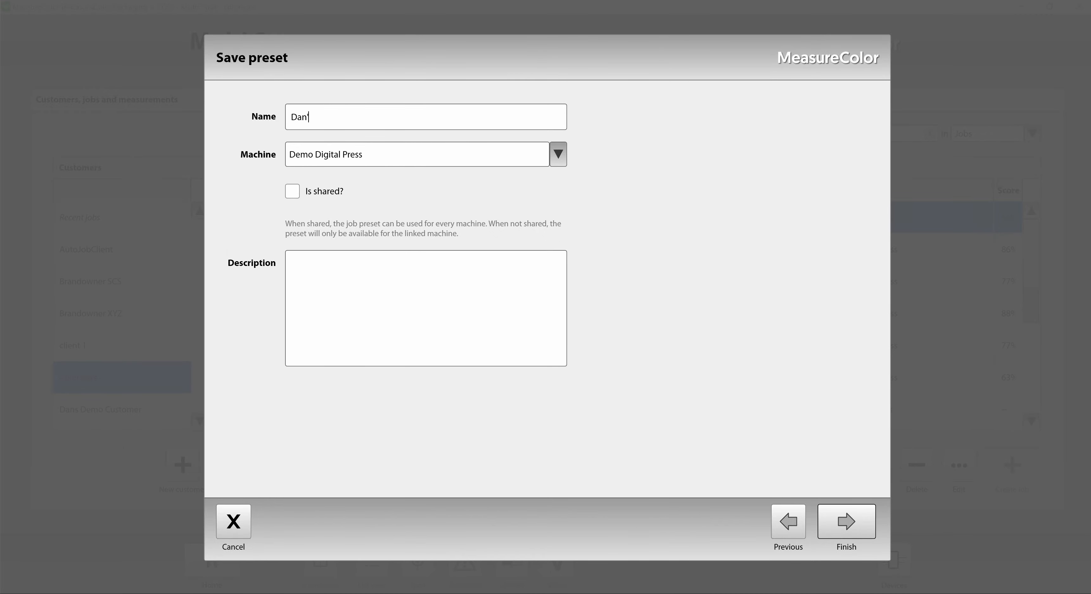
{"action": "type", "text": "s Demo Preset"}
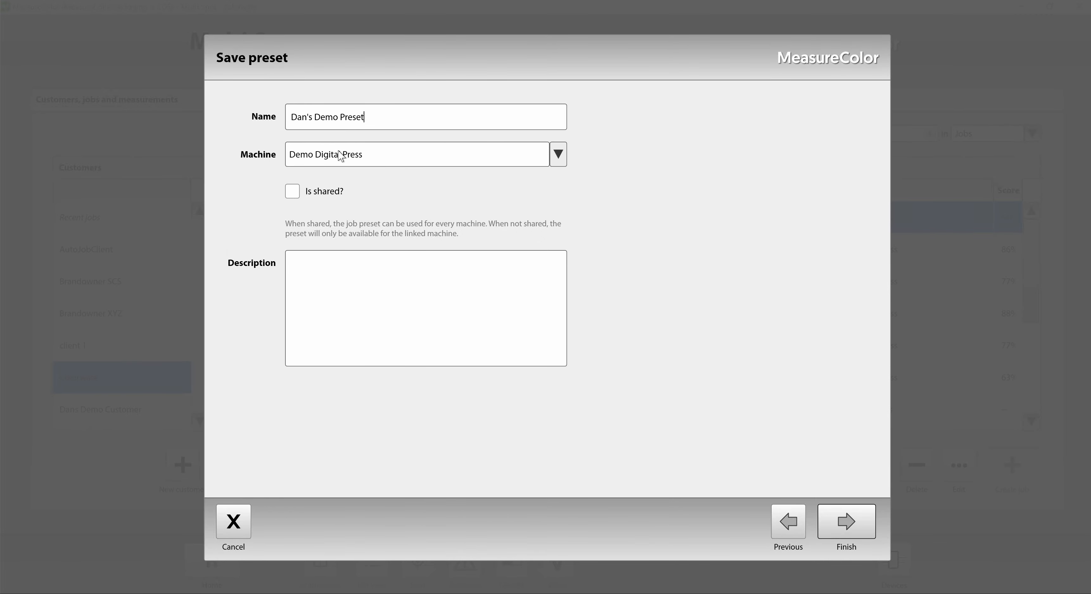
{"action": "left_click", "coordinate": [295, 192]}
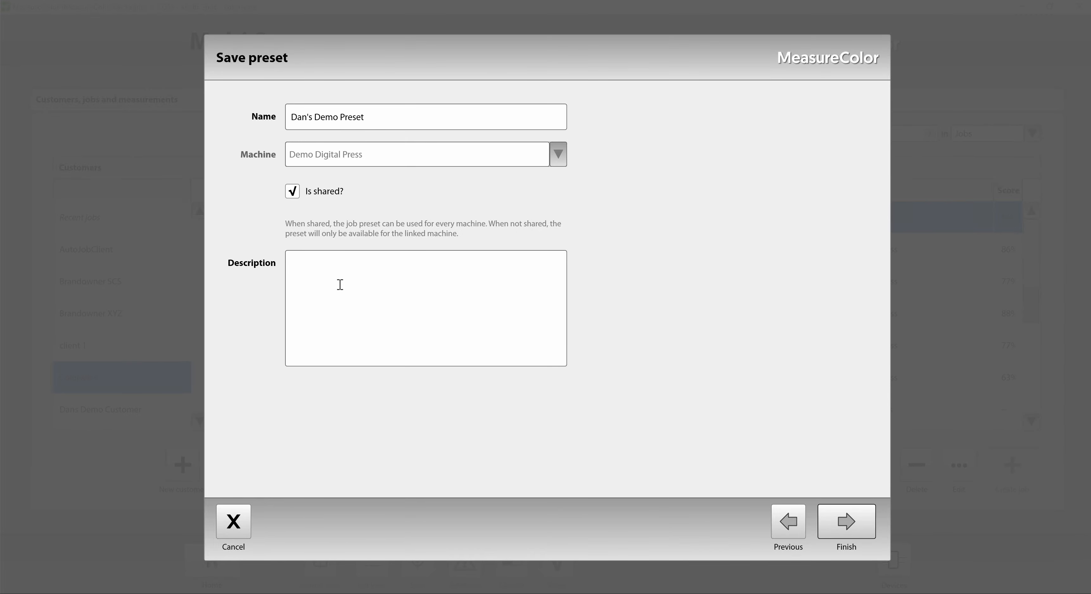
{"action": "left_click", "coordinate": [839, 525]}
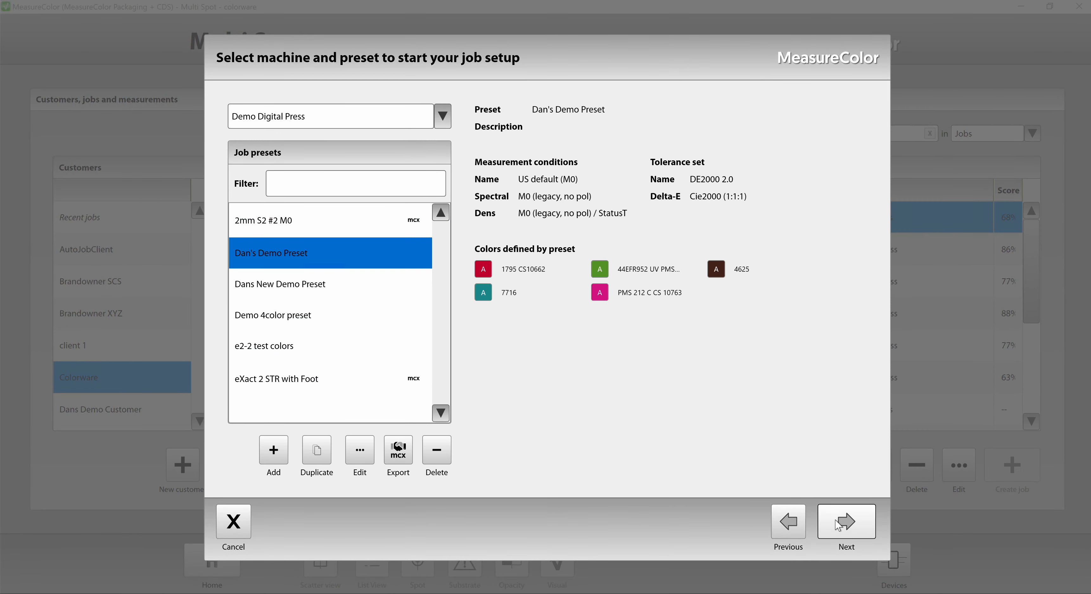
{"action": "left_click", "coordinate": [308, 285]}
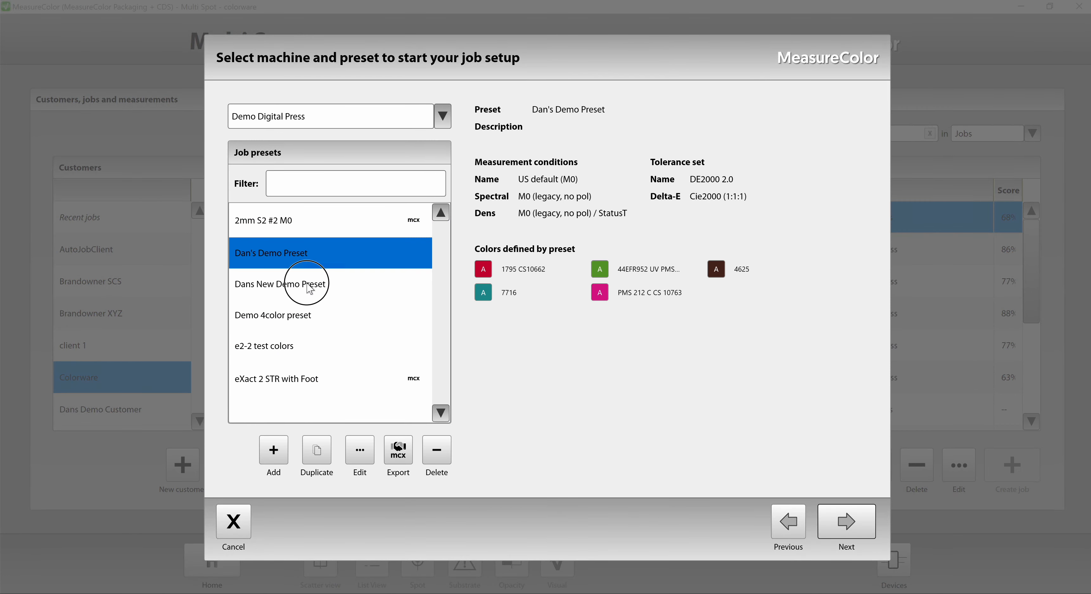
{"action": "left_click", "coordinate": [297, 262]}
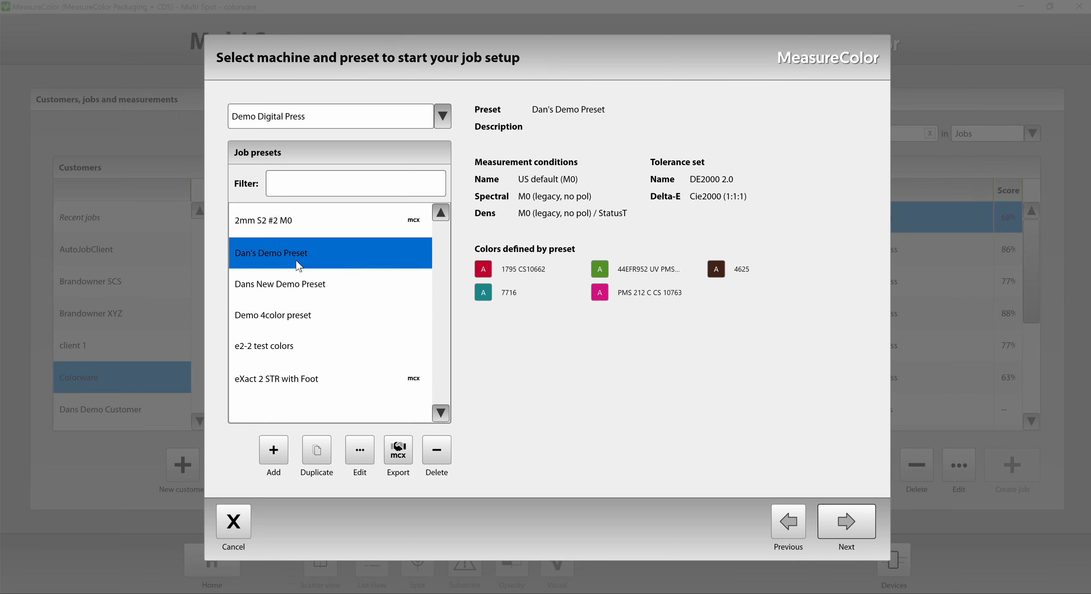